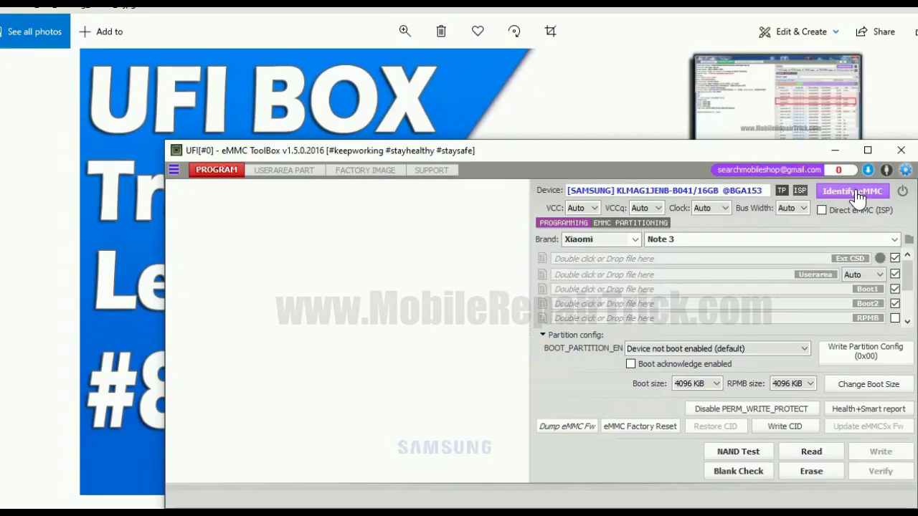
# Step: Identify the connected eMMC and examine its partition and Android system information in the log
pyautogui.click(858, 192)
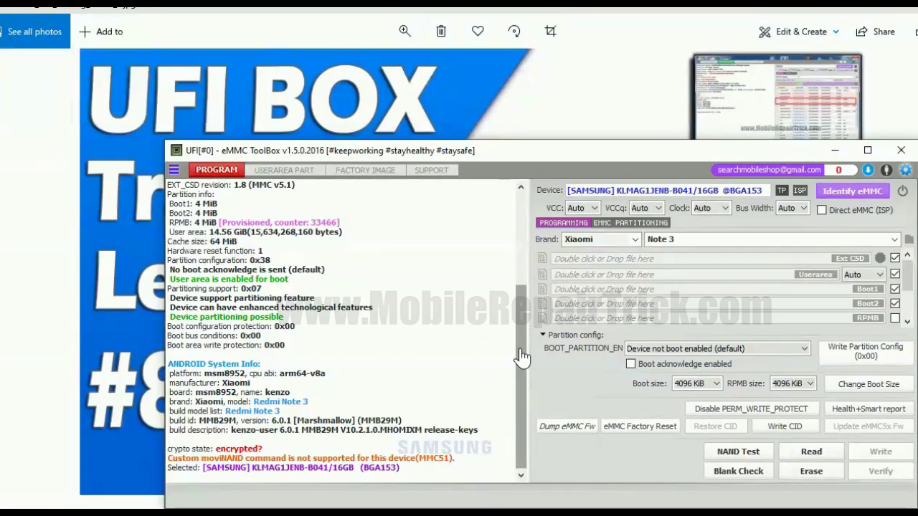
pyautogui.moveTo(522, 357); pyautogui.dragTo(525, 391)
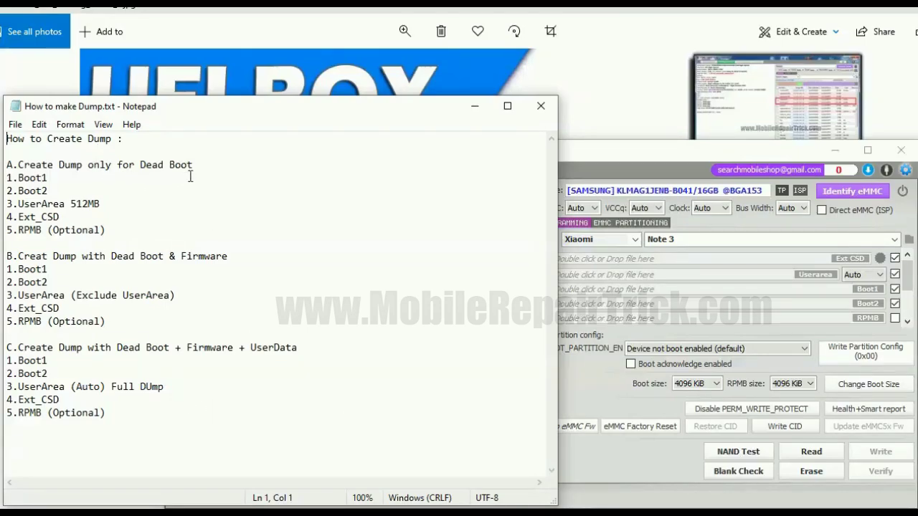
# Step: Review the three dump types and their required partitions in How to make Dump.txt in Notepad, and minimise the notes
pyautogui.moveTo(195, 170); pyautogui.dragTo(41, 151)
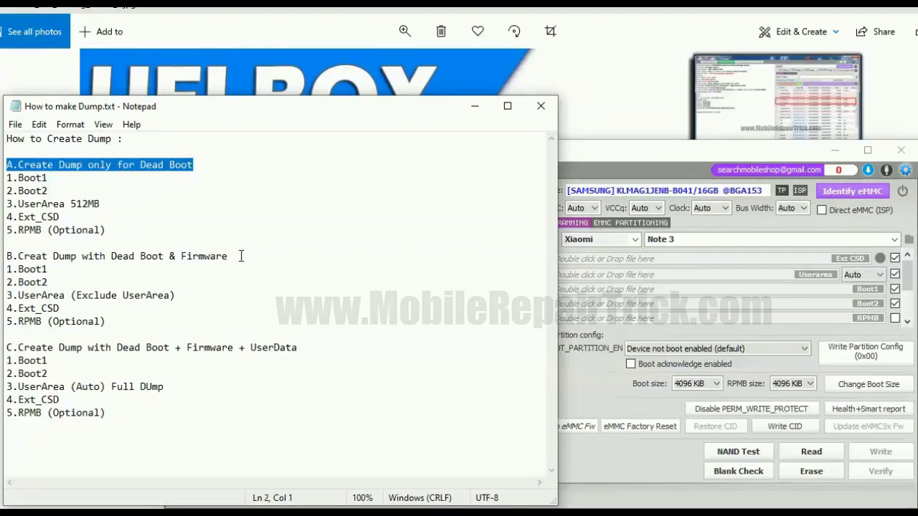
pyautogui.moveTo(242, 256); pyautogui.dragTo(20, 255)
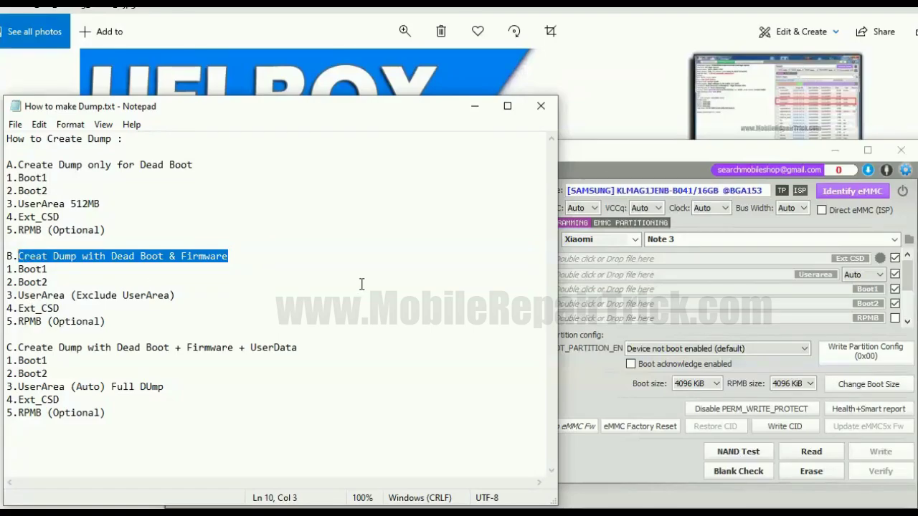
pyautogui.click(314, 350)
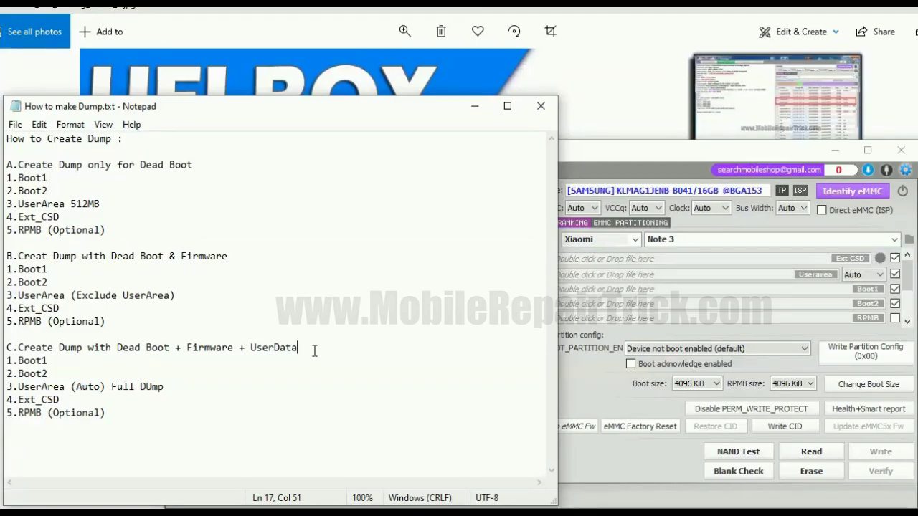
pyautogui.moveTo(122, 416); pyautogui.dragTo(6, 348)
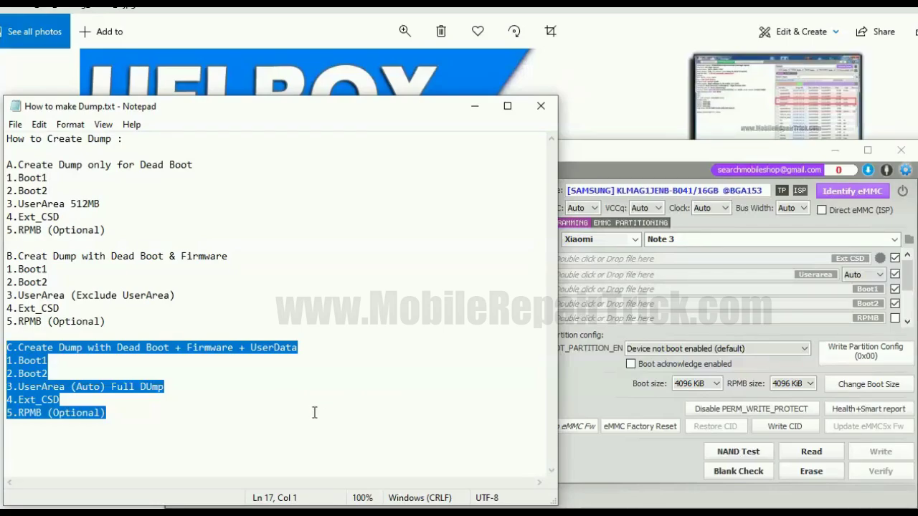
pyautogui.click(198, 297)
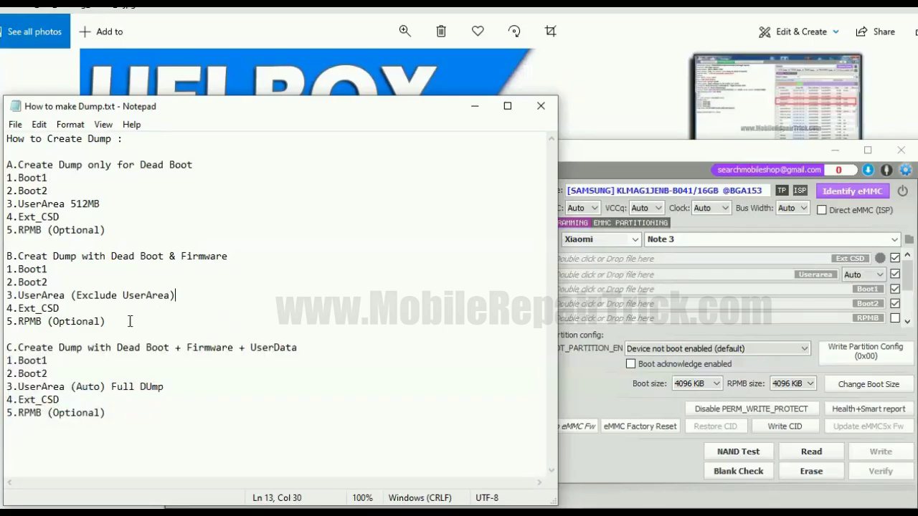
pyautogui.moveTo(108, 321); pyautogui.dragTo(5, 170)
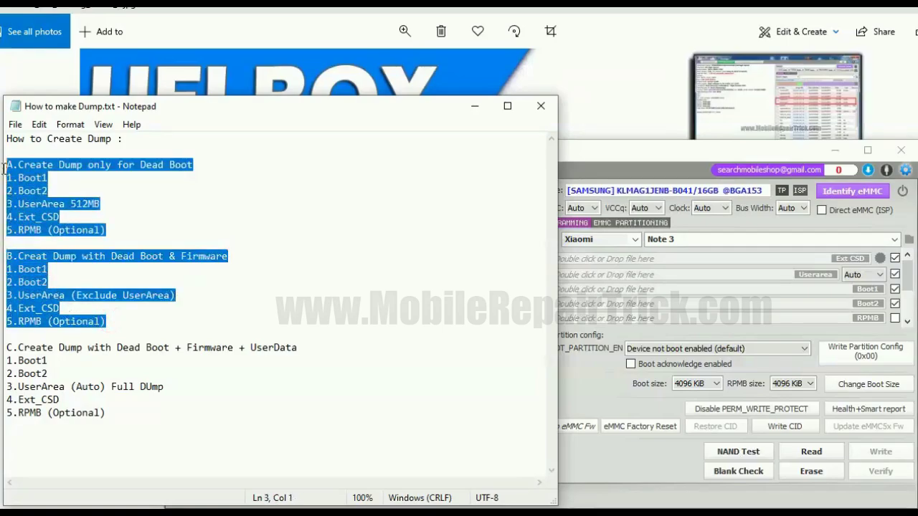
pyautogui.click(356, 288)
pyautogui.moveTo(109, 415); pyautogui.dragTo(7, 348)
pyautogui.click(221, 394)
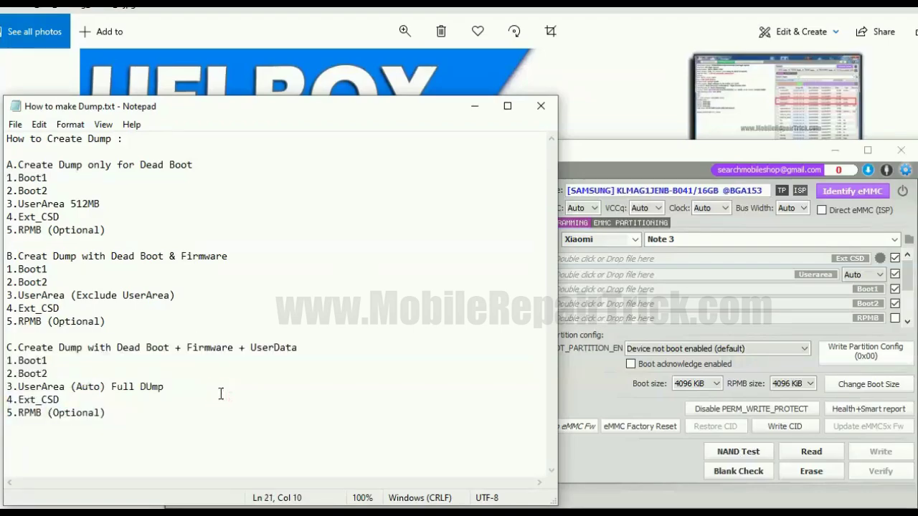
pyautogui.moveTo(107, 321); pyautogui.dragTo(2, 176)
pyautogui.click(325, 403)
pyautogui.click(474, 107)
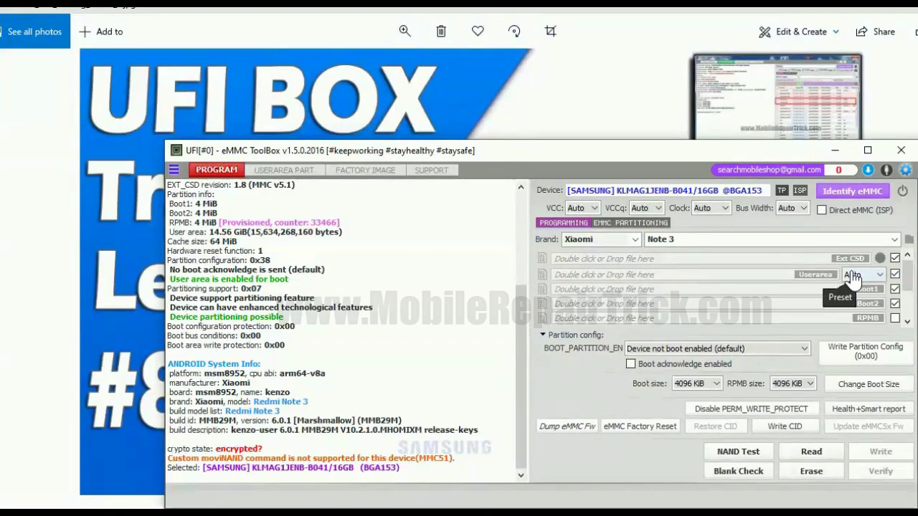
# Step: Highlight the Boot1 and Boot2 sizes in the log and set the Userarea size preset to 512 MiB
pyautogui.moveTo(220, 213); pyautogui.dragTo(171, 204)
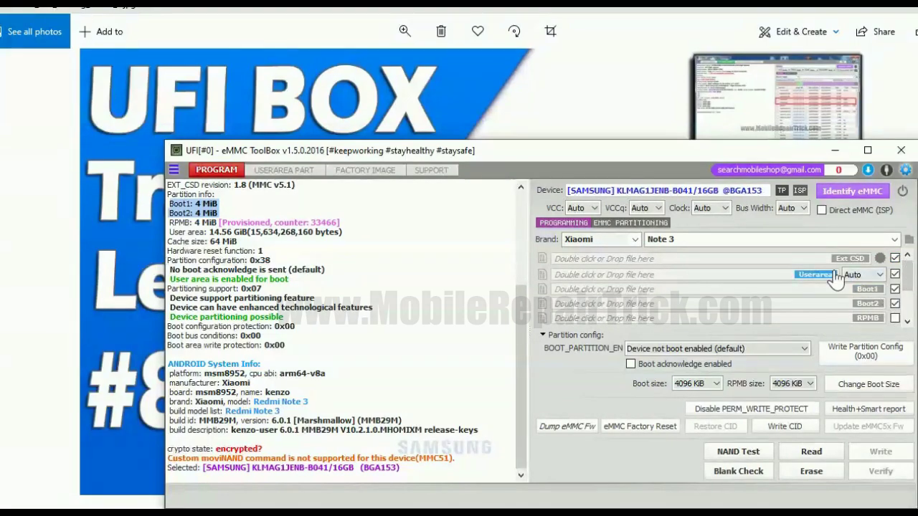
pyautogui.click(865, 275)
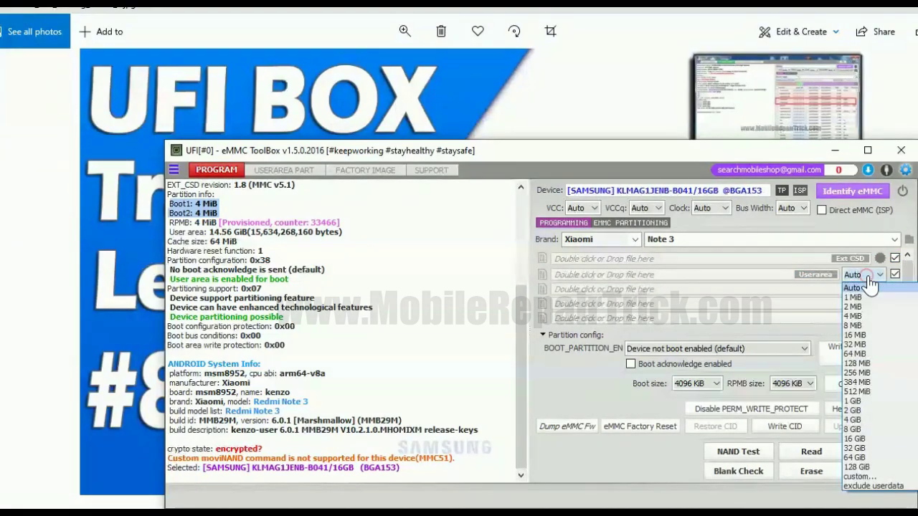
pyautogui.click(874, 393)
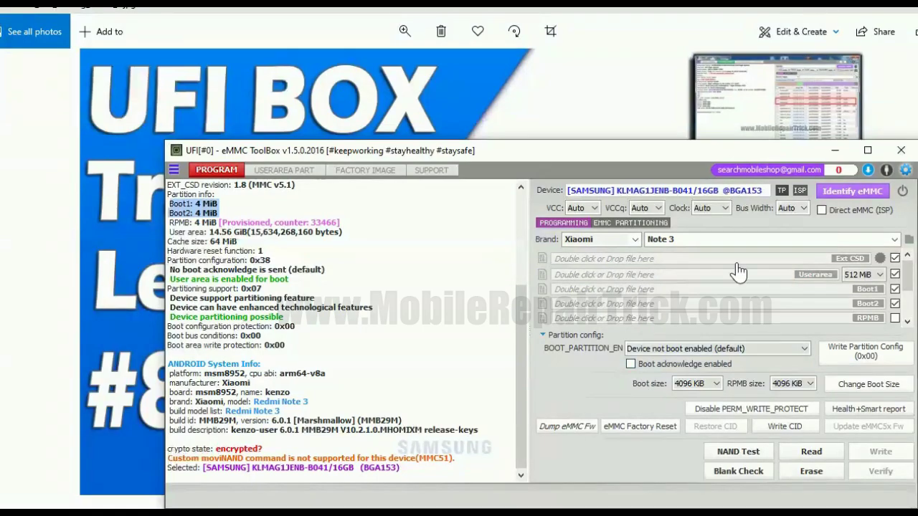
# Step: Set the Userarea preset to exclude userdata and highlight the user area's total size in the log
pyautogui.click(862, 279)
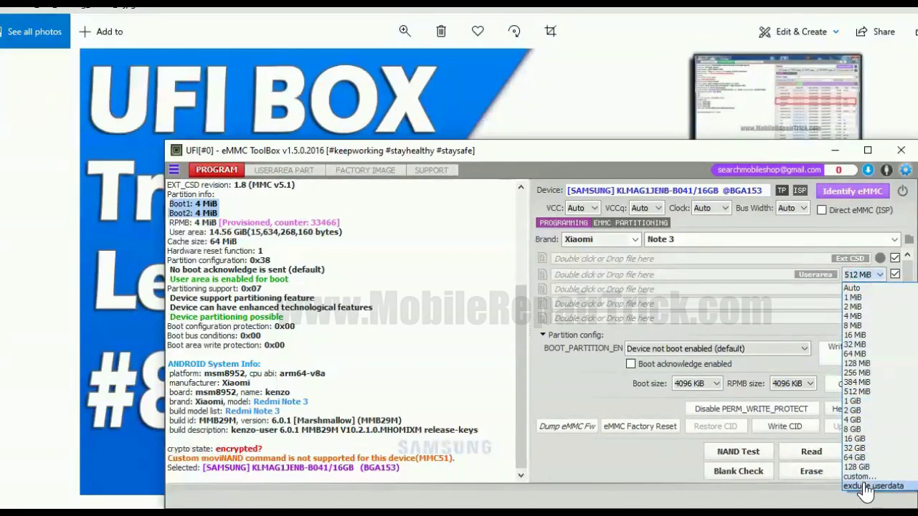
pyautogui.click(867, 486)
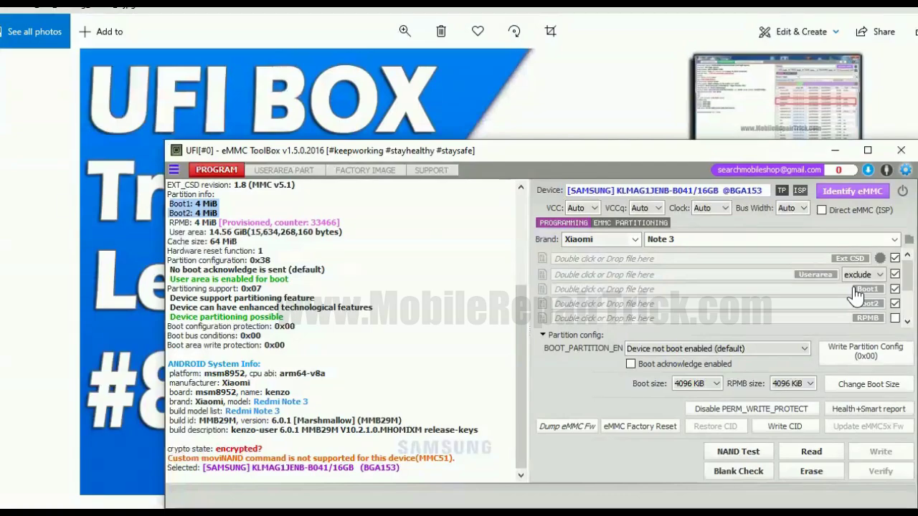
pyautogui.moveTo(348, 232); pyautogui.dragTo(210, 232)
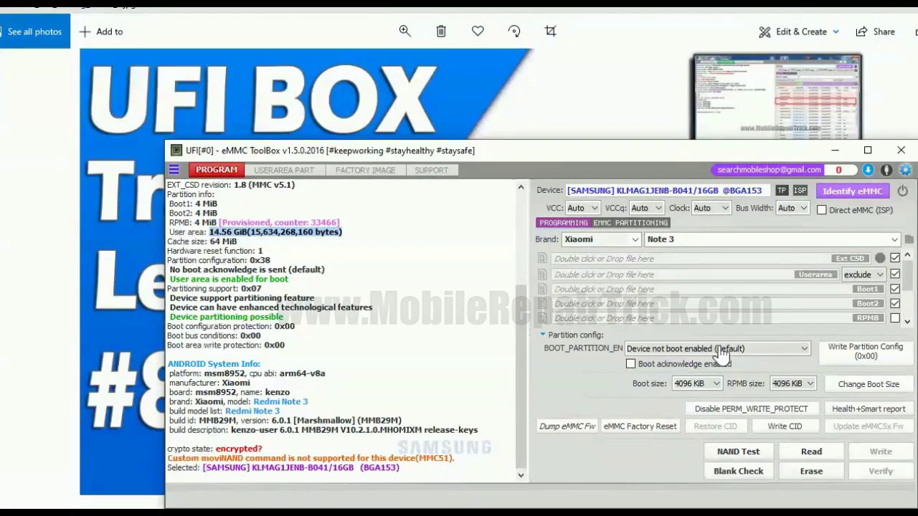
# Step: Return the Userarea size preset from exclude userdata to 512 MiB
pyautogui.click(869, 277)
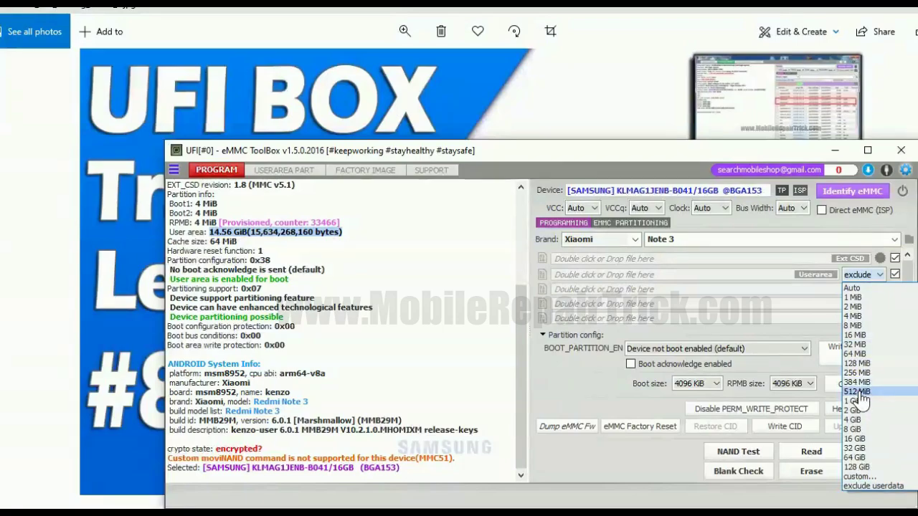
pyautogui.click(859, 392)
pyautogui.click(874, 277)
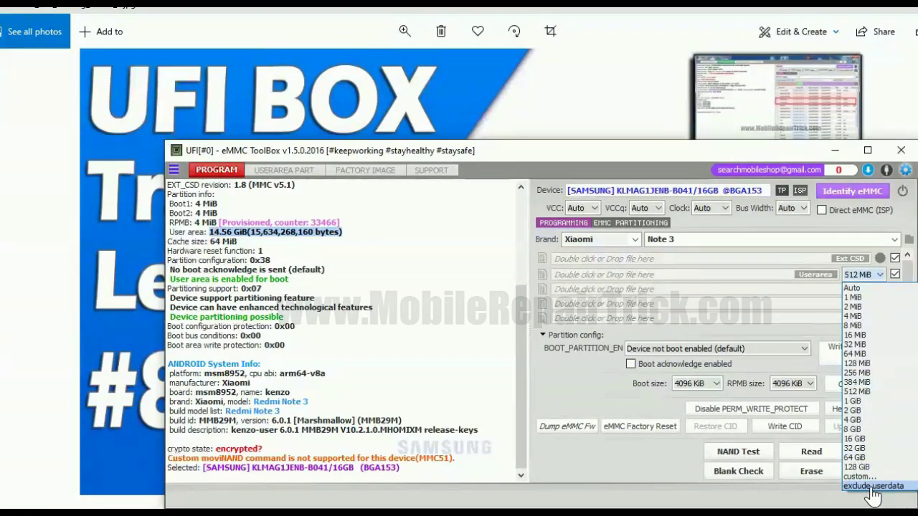
pyautogui.click(591, 387)
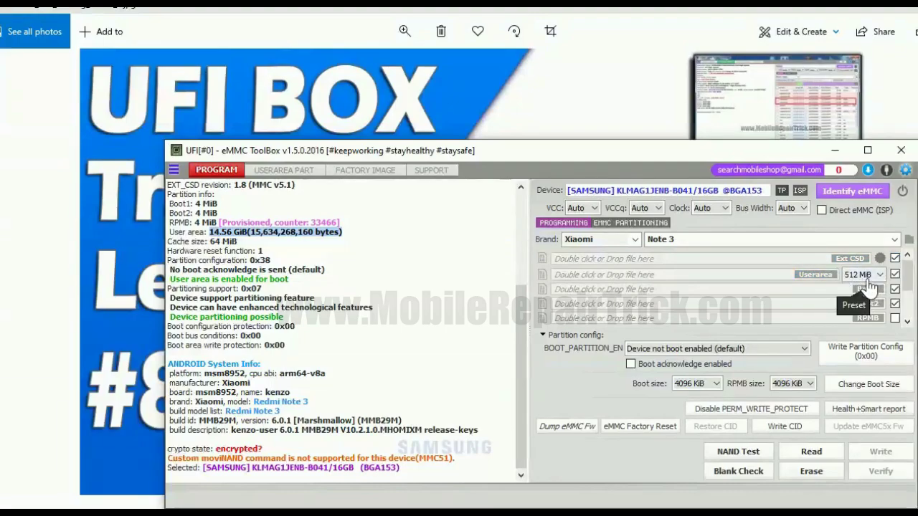
# Step: Read the Ext CSD, Userarea, Boot1 and Boot2 partitions, saving the dump to a new folder named Note 3 inside eMMC\Xiaomi
pyautogui.click(809, 454)
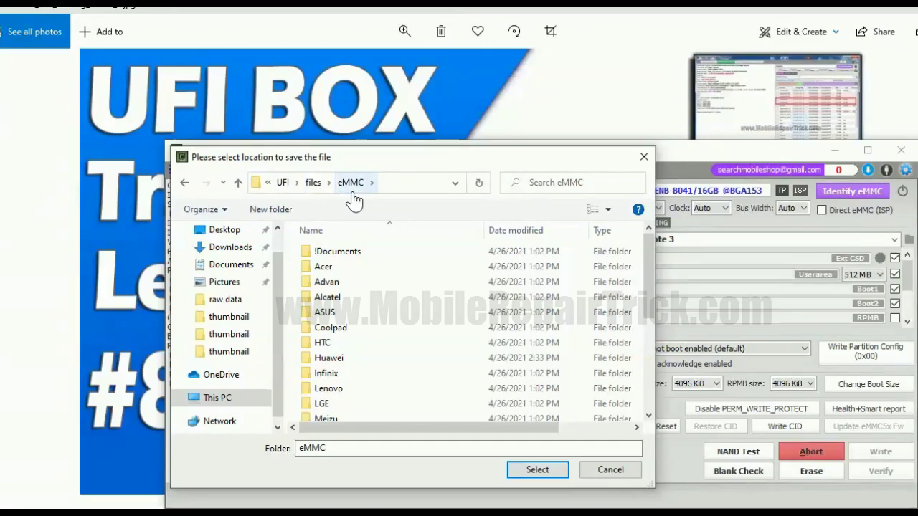
pyautogui.moveTo(648, 274); pyautogui.dragTo(651, 385)
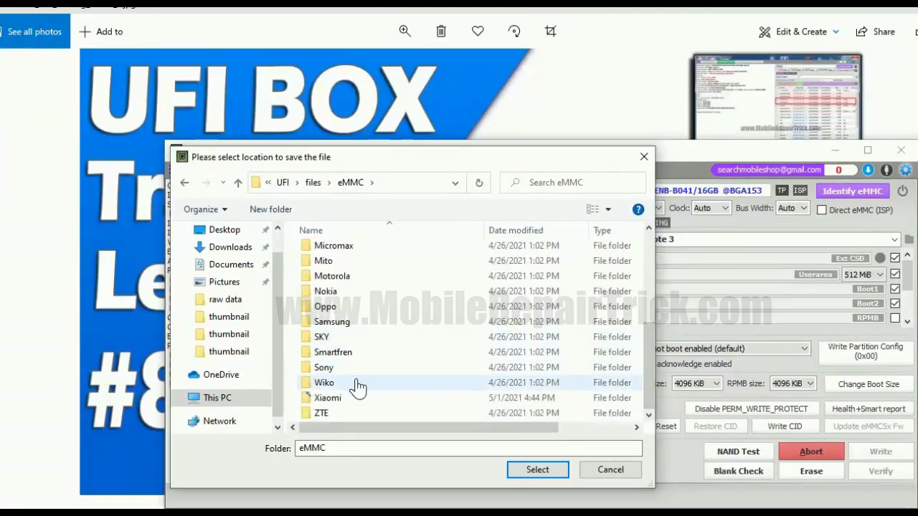
pyautogui.click(342, 400)
pyautogui.doubleClick(342, 401)
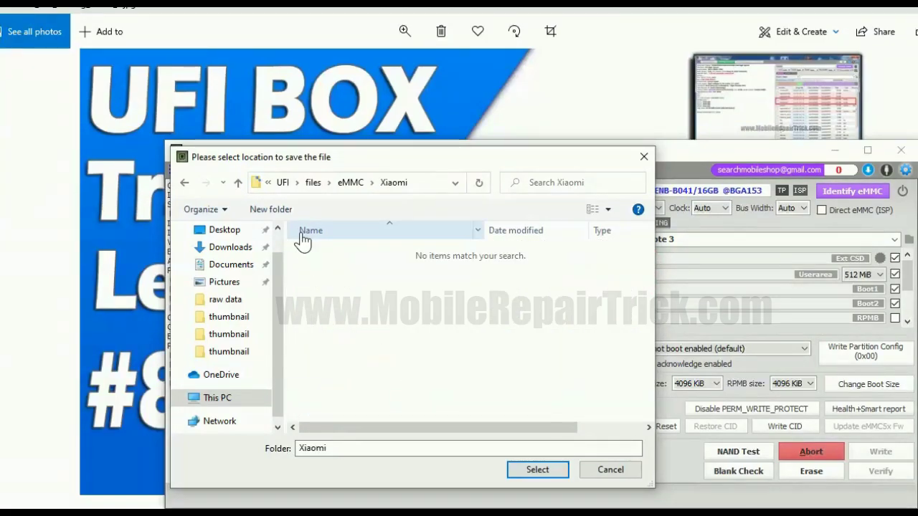
pyautogui.click(282, 214)
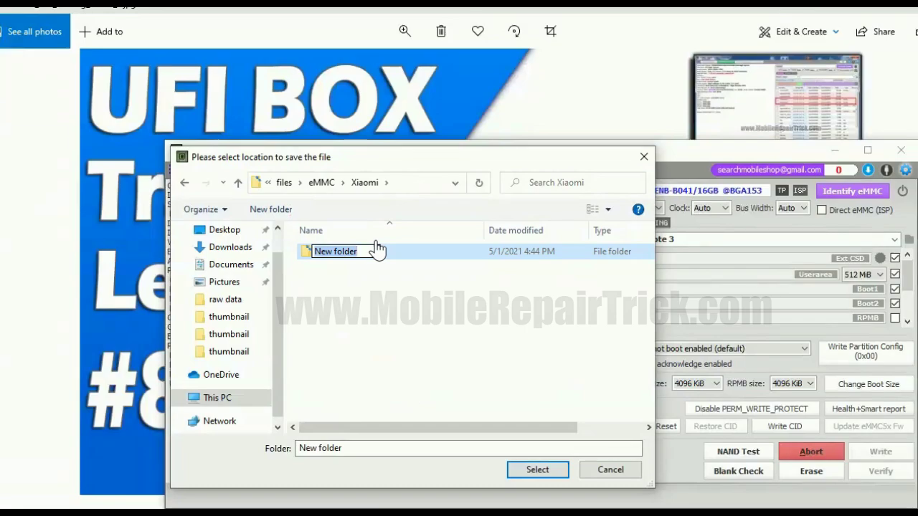
pyautogui.write('Note 3')
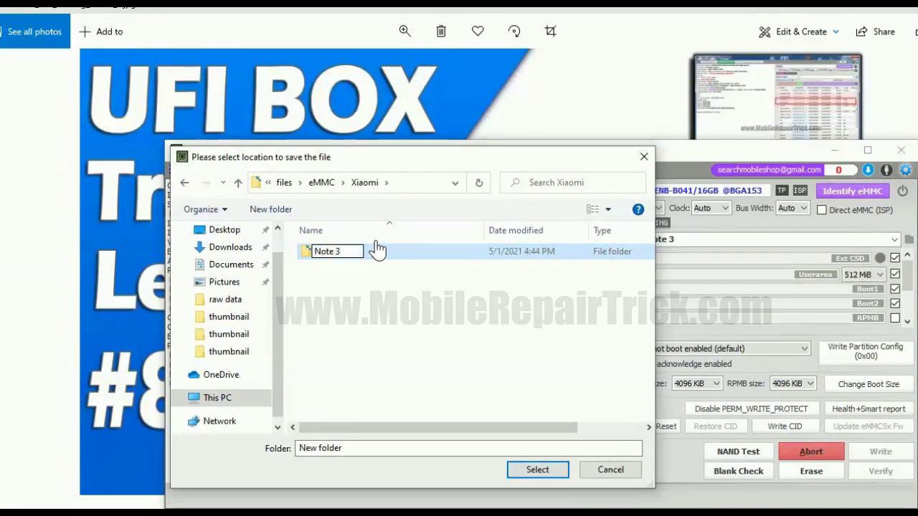
pyautogui.click(537, 472)
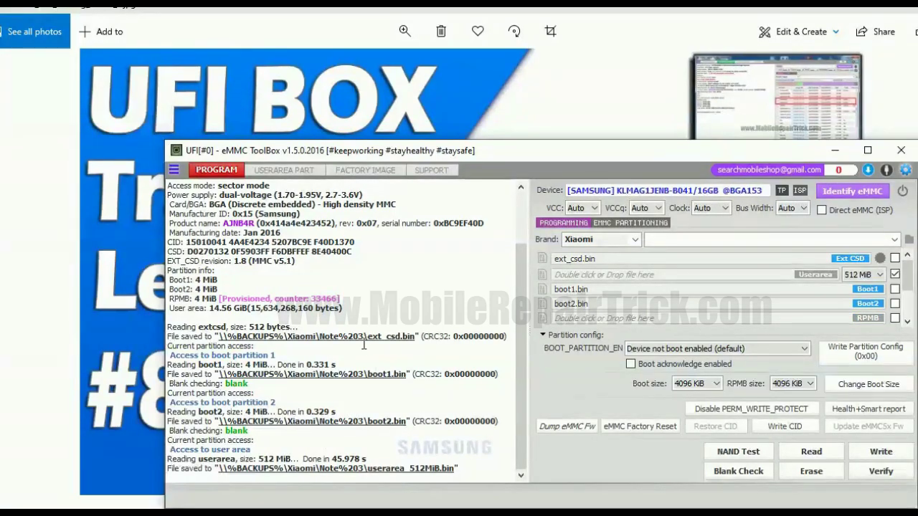
# Step: Check the saved boot1, boot2, ext_csd and userarea dump files in the Note 3 folder in File Explorer, and minimise it
pyautogui.doubleClick(347, 336)
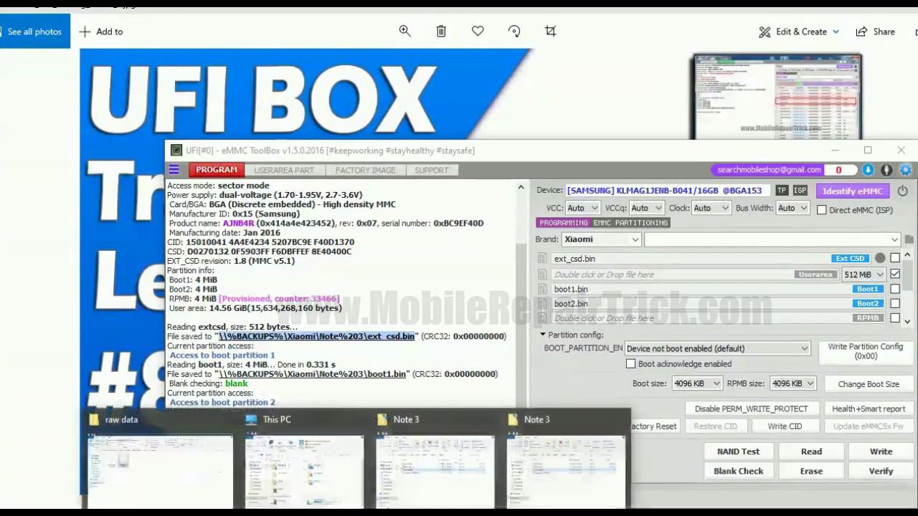
pyautogui.click(539, 482)
pyautogui.click(370, 337)
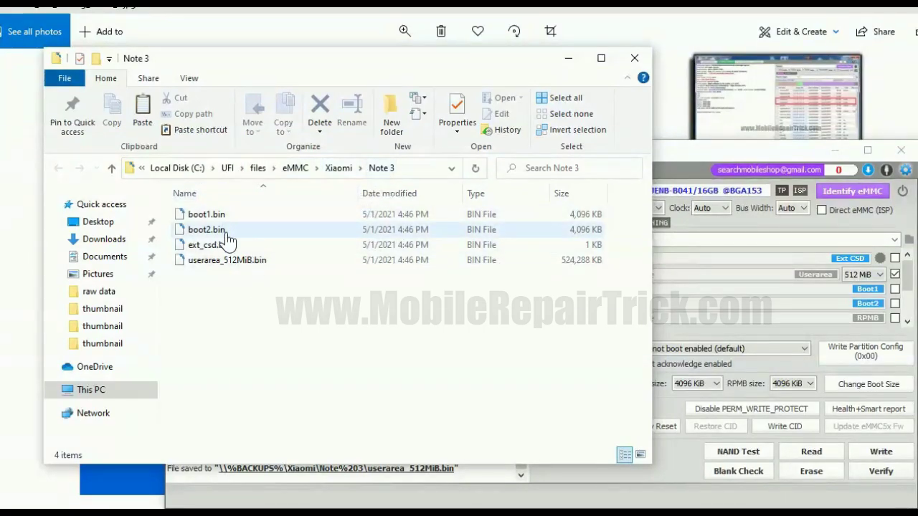
pyautogui.click(207, 213)
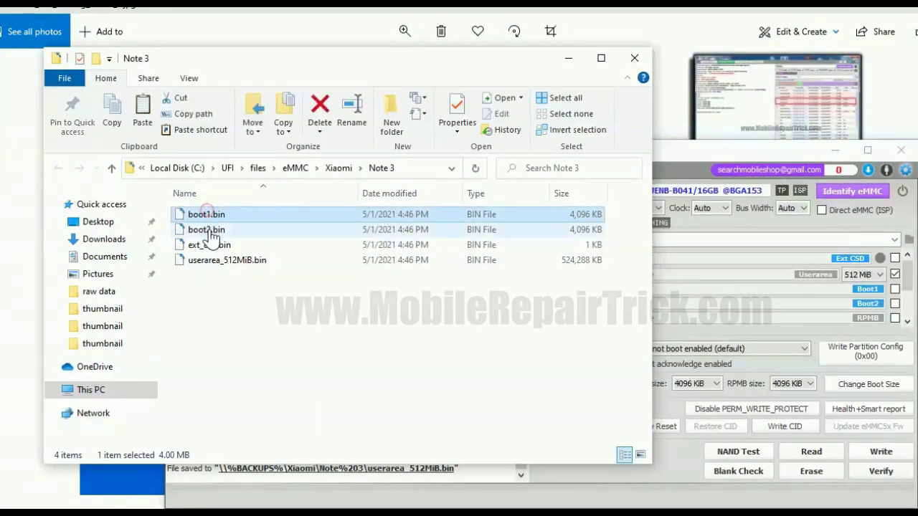
pyautogui.click(210, 231)
pyautogui.click(209, 245)
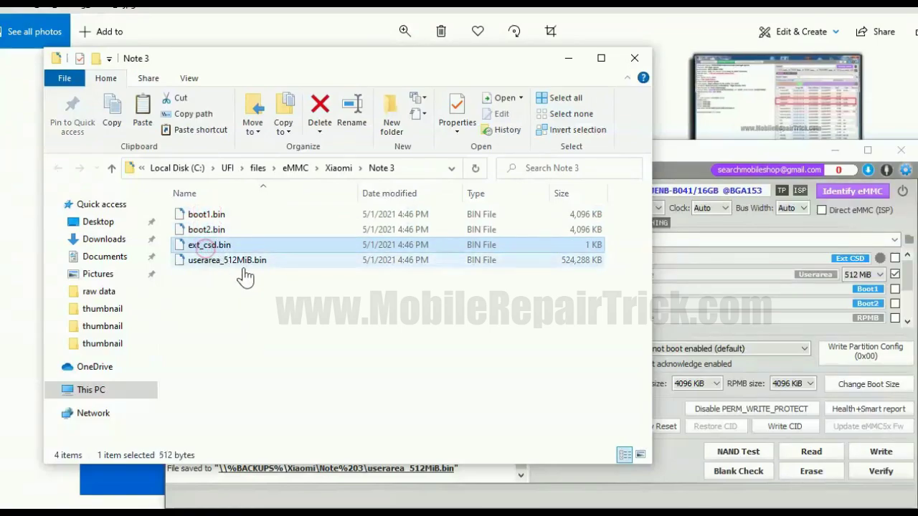
pyautogui.click(206, 262)
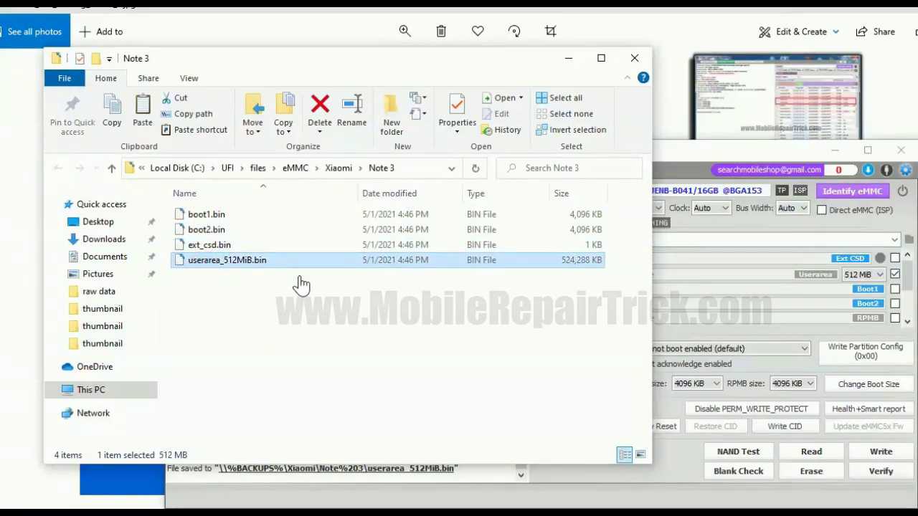
pyautogui.click(568, 60)
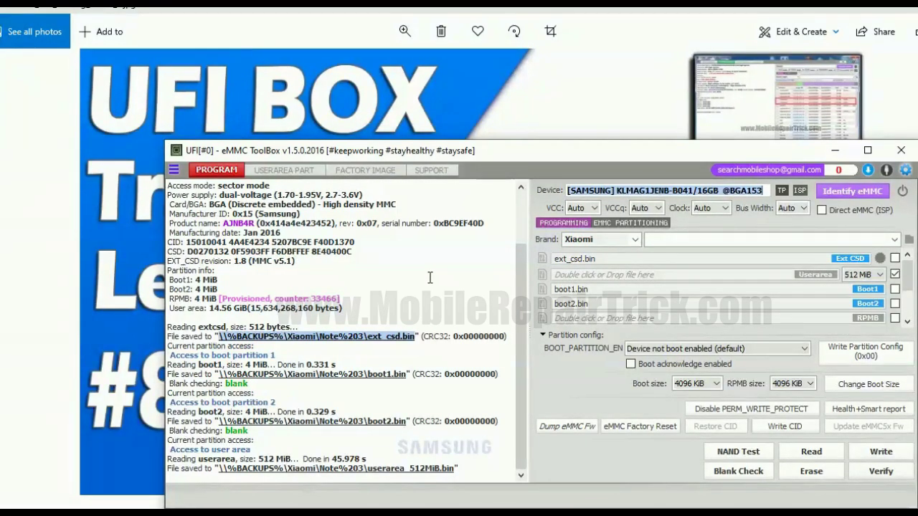
# Step: Display the user area partition list, and switch to Security Files Info.txt in Notepad to read the security partition names per chipset and brand
pyautogui.click(290, 172)
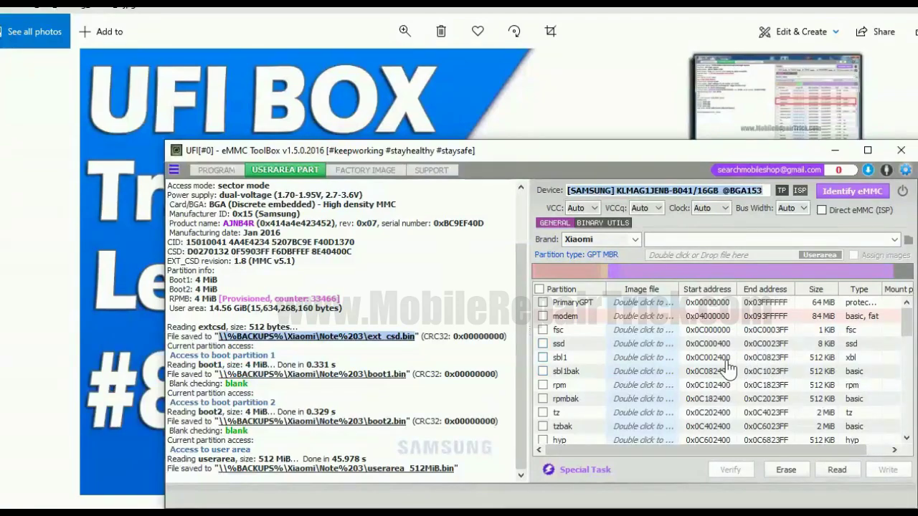
pyautogui.moveTo(624, 495)
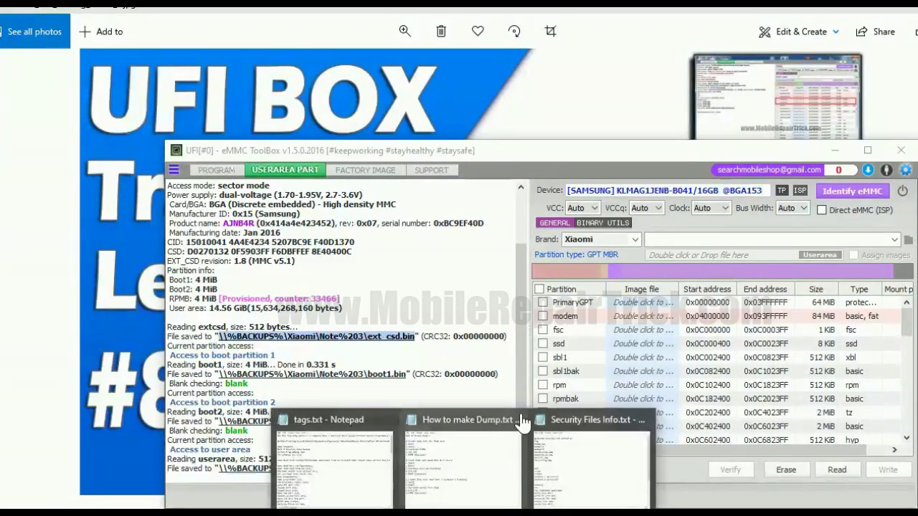
pyautogui.click(548, 434)
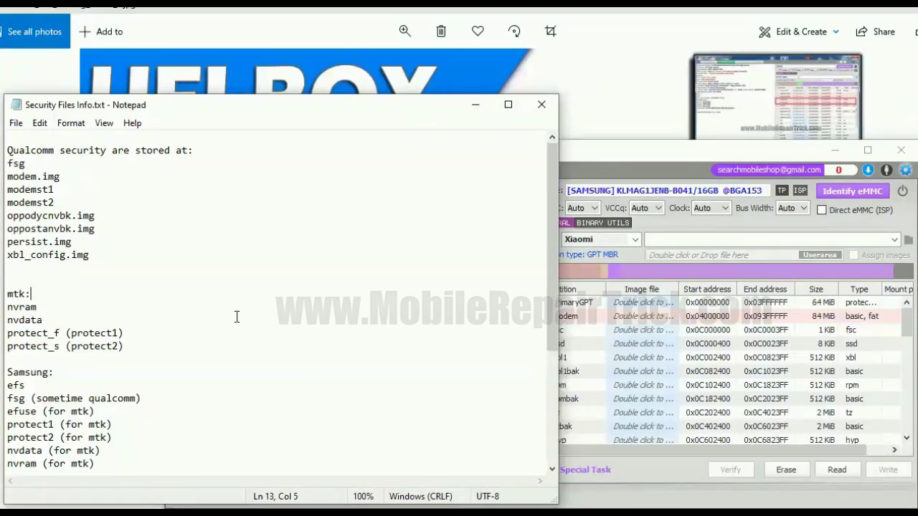
pyautogui.scroll(-1, 140, 353)
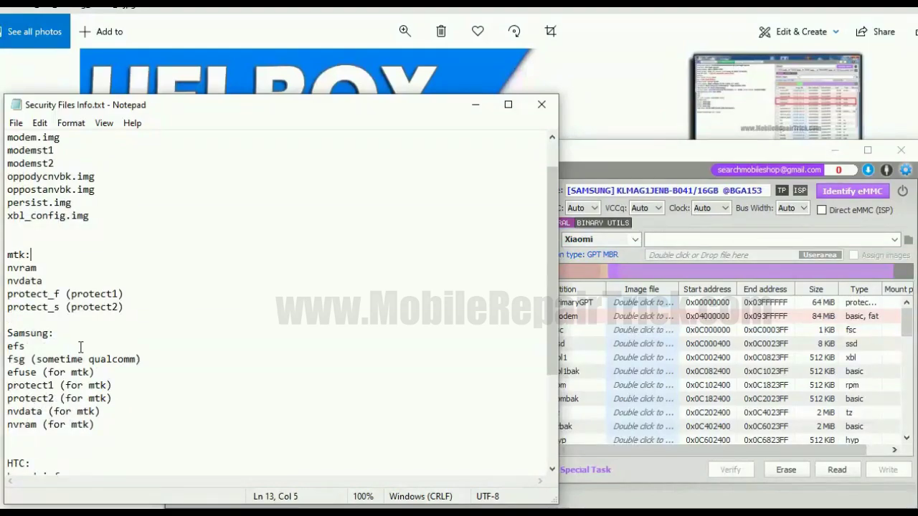
pyautogui.scroll(-4, 80, 347)
pyautogui.scroll(5, 82, 347)
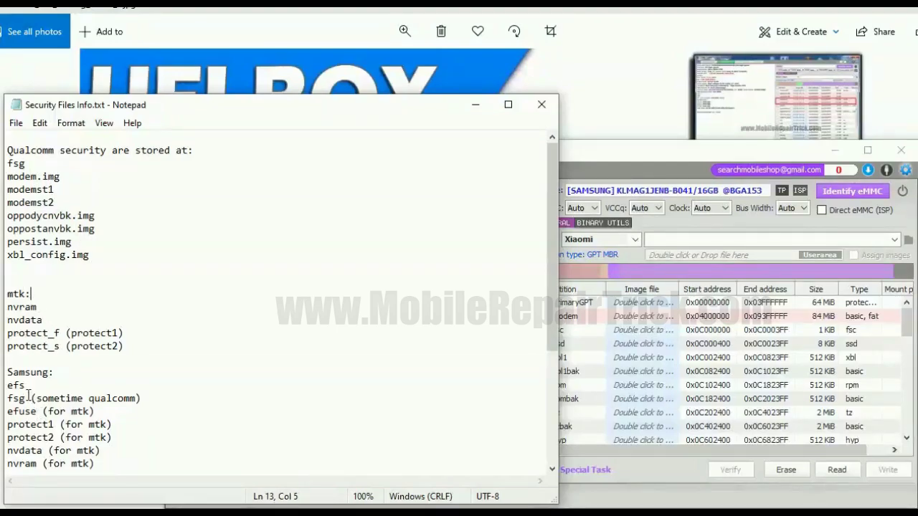
# Step: Highlight the Qualcomm, mtk and Samsung security partition lists one after another in the notes, and minimise Notepad
pyautogui.click(92, 256)
pyautogui.moveTo(92, 256); pyautogui.dragTo(8, 163)
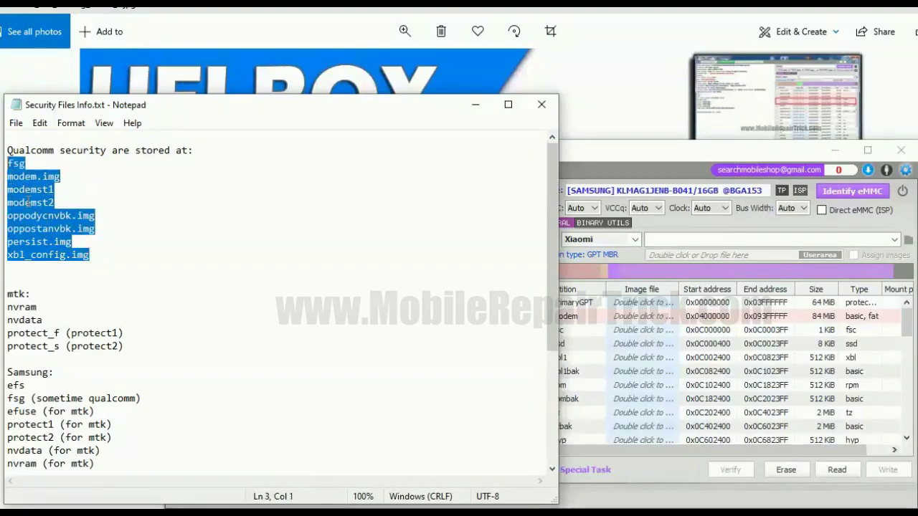
pyautogui.moveTo(126, 344); pyautogui.dragTo(8, 307)
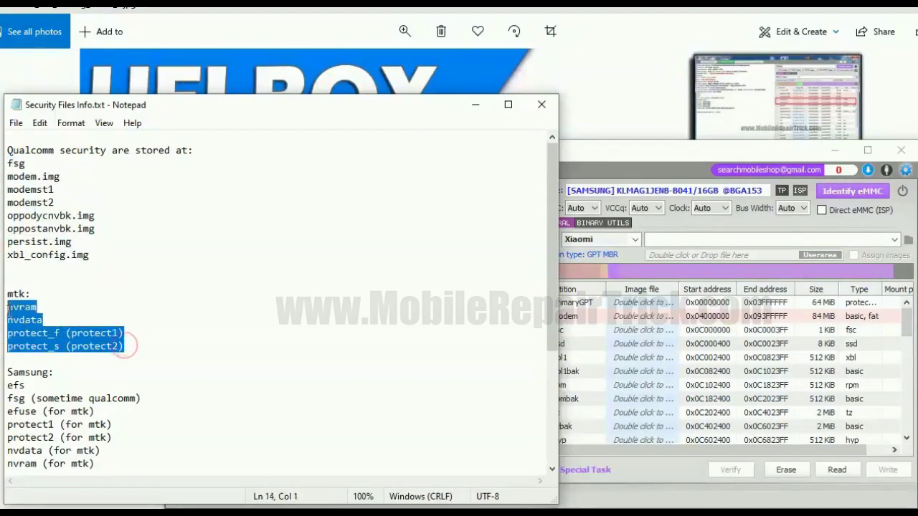
pyautogui.moveTo(96, 464); pyautogui.dragTo(10, 386)
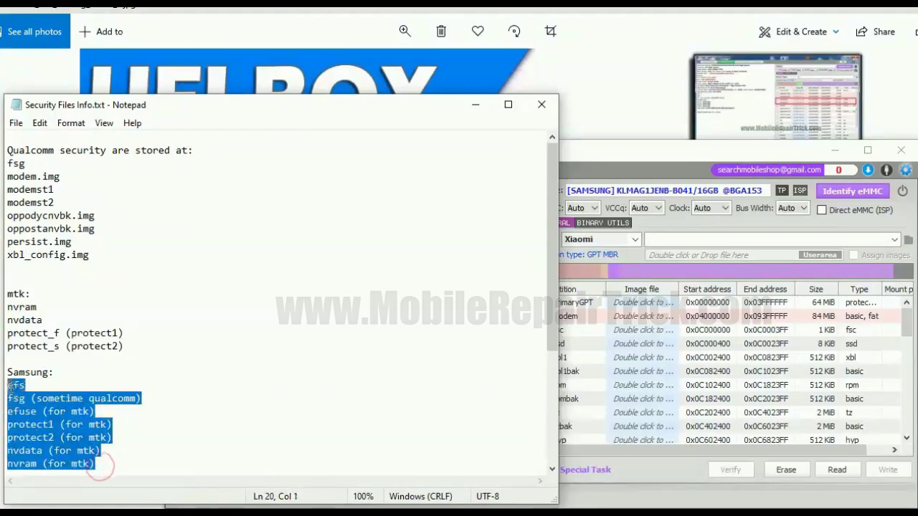
pyautogui.click(210, 360)
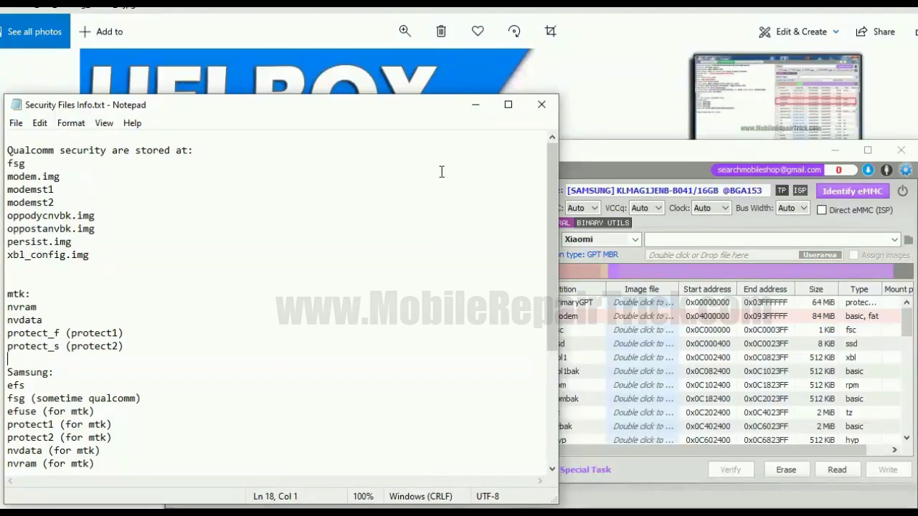
pyautogui.click(475, 107)
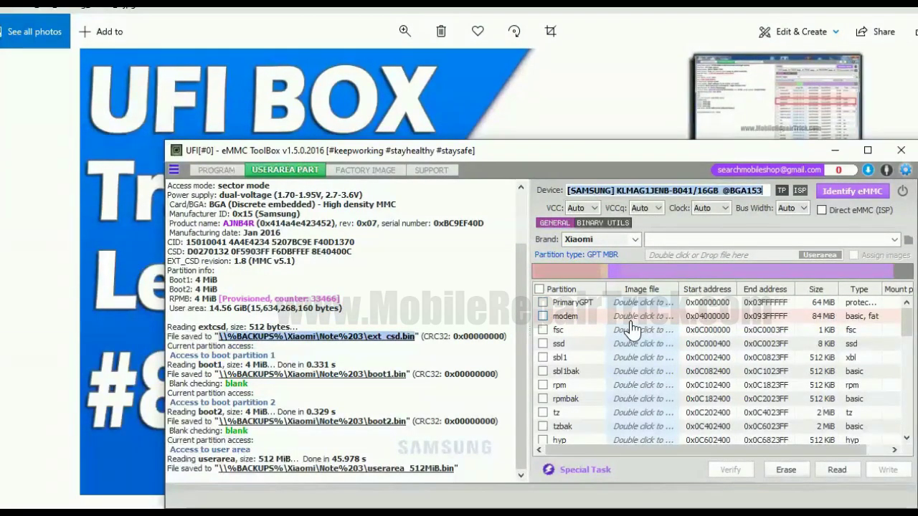
# Step: Mark the modem, modemst1 and modemst2 partitions in the user area list
pyautogui.click(542, 317)
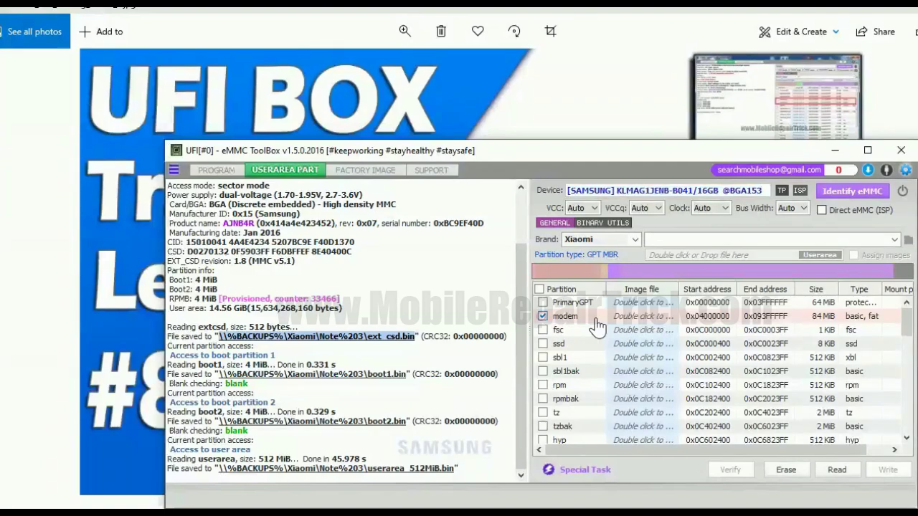
pyautogui.moveTo(906, 317); pyautogui.dragTo(908, 348)
pyautogui.click(543, 351)
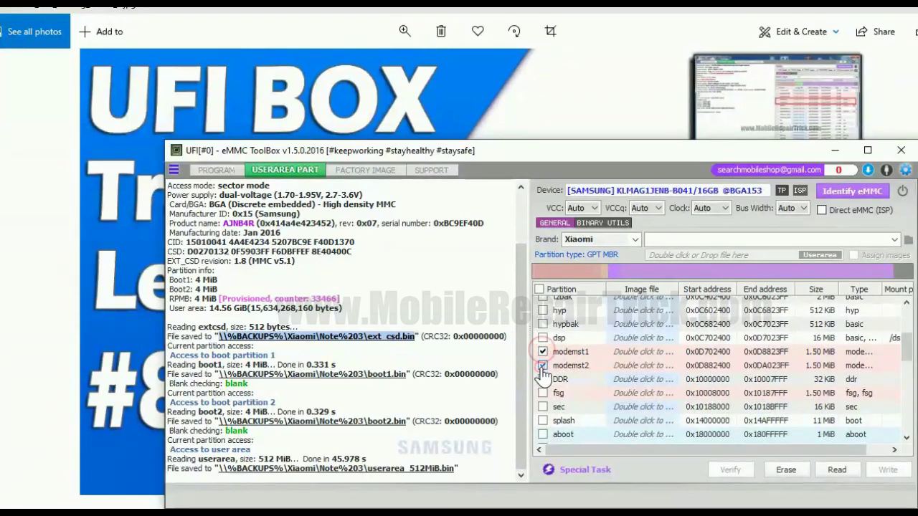
pyautogui.click(543, 365)
# Step: Switch to the Ultimate Multi Tool QcFire window to view its Flasher options, including Protect IMEI / Calibration Data, and minimise it
pyautogui.click(498, 459)
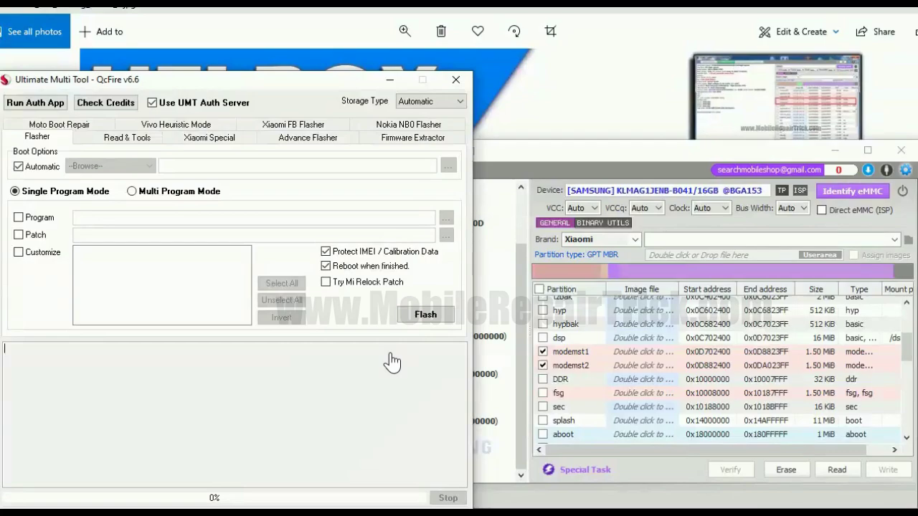
pyautogui.click(390, 79)
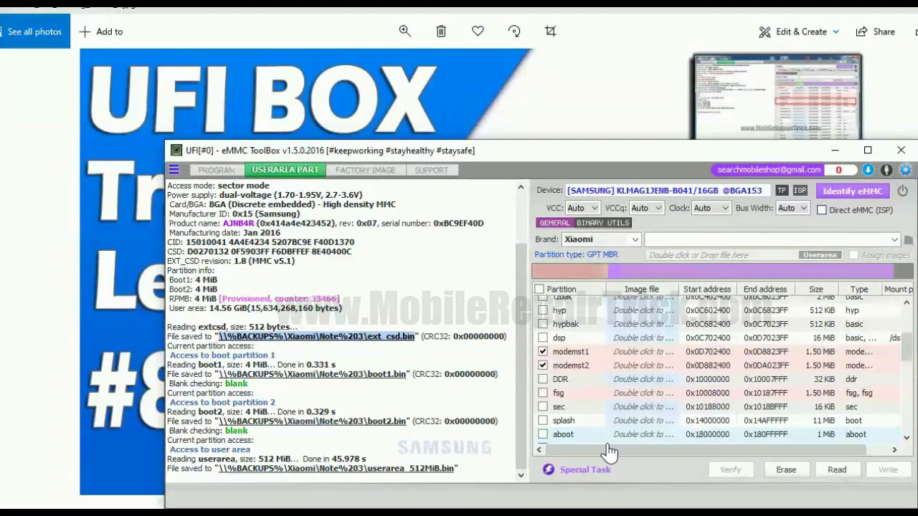
# Step: Also mark the fsg, persist, config and cust partitions, and review the whole selection in the partition list
pyautogui.click(542, 395)
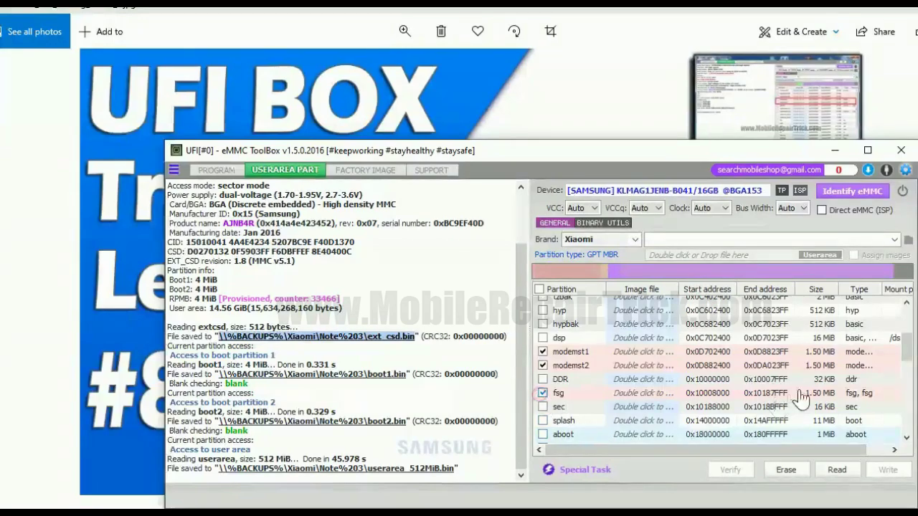
pyautogui.scroll(-3, 911, 352)
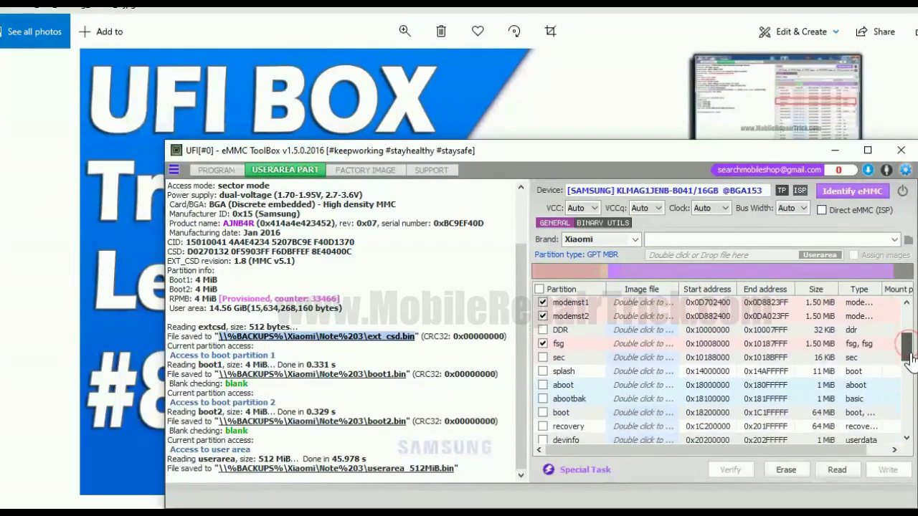
pyautogui.scroll(-3, 910, 367)
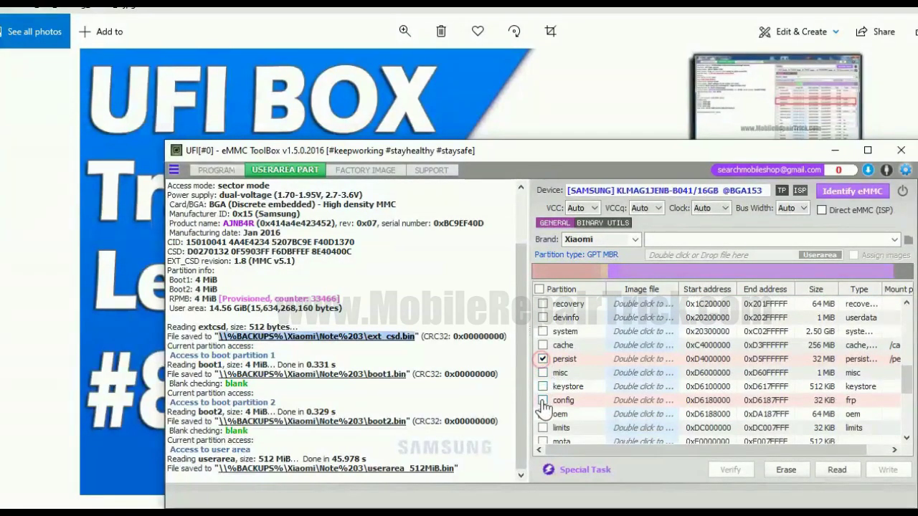
pyautogui.click(543, 400)
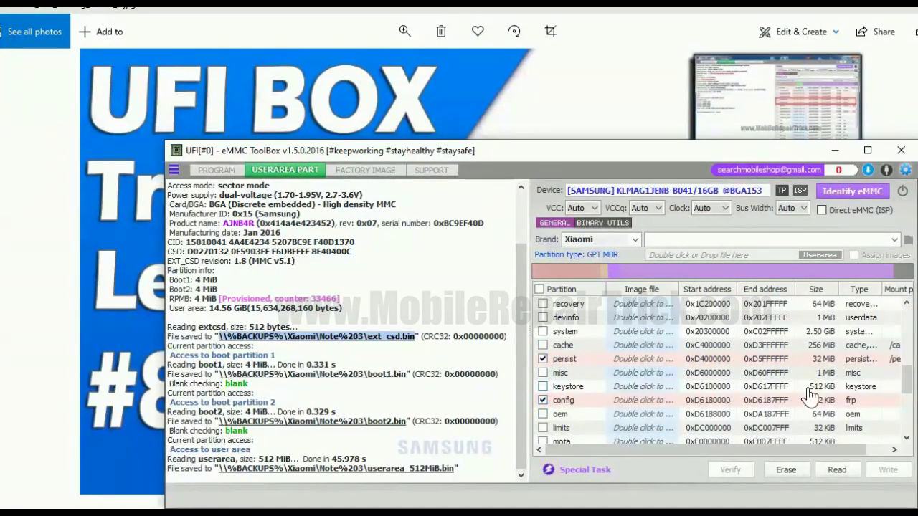
pyautogui.scroll(-3, 904, 380)
pyautogui.scroll(-2, 908, 394)
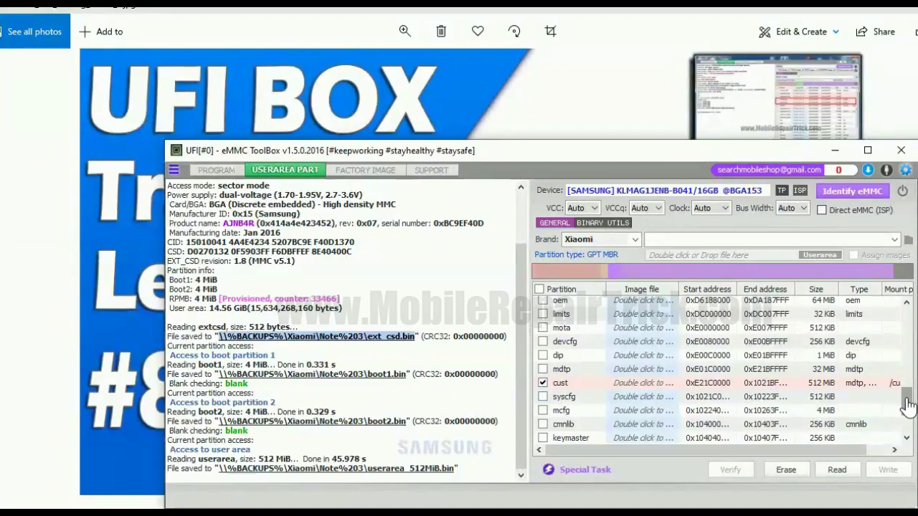
pyautogui.moveTo(907, 405)
pyautogui.mouseDown()
pyautogui.moveTo(910, 425)
pyautogui.moveTo(909, 414)
pyautogui.mouseUp()
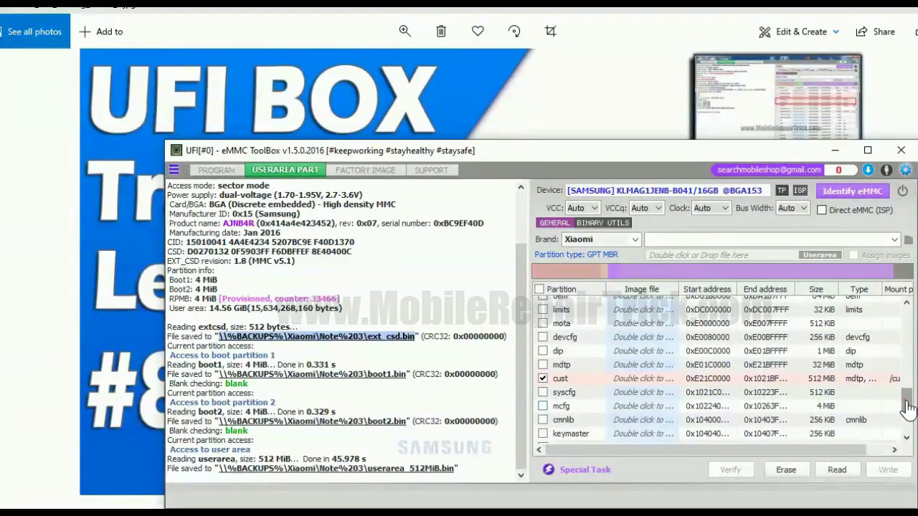
pyautogui.scroll(6, 908, 407)
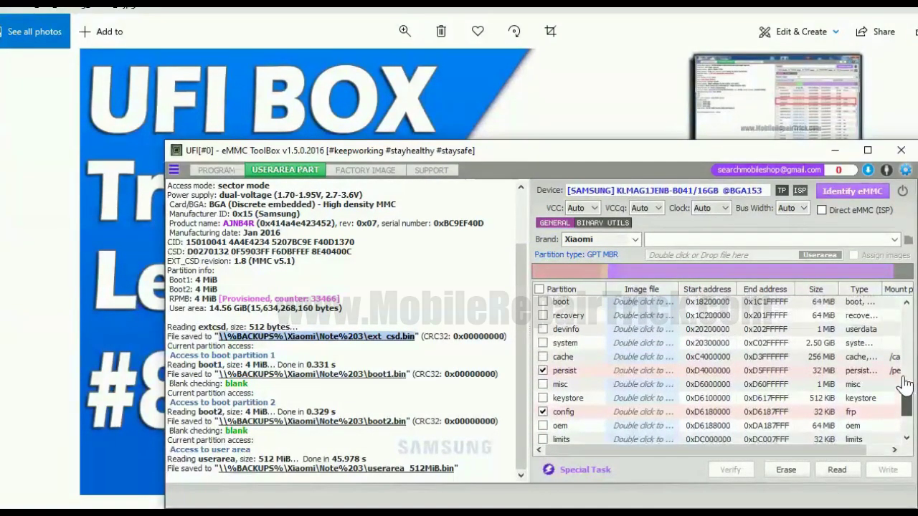
pyautogui.scroll(7, 901, 365)
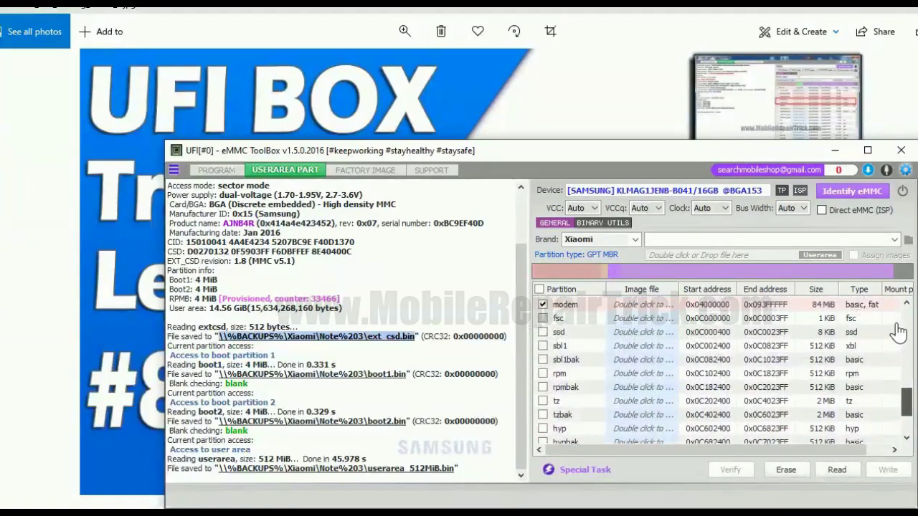
pyautogui.scroll(2, 902, 310)
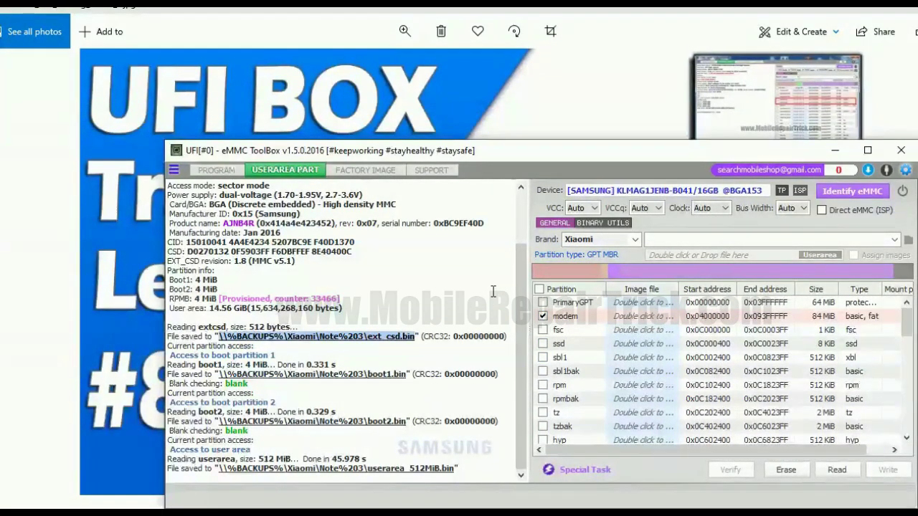
# Step: Read the marked partitions, saving them to a new folder named security file inside eMMC\Xiaomi\Note 3
pyautogui.click(838, 471)
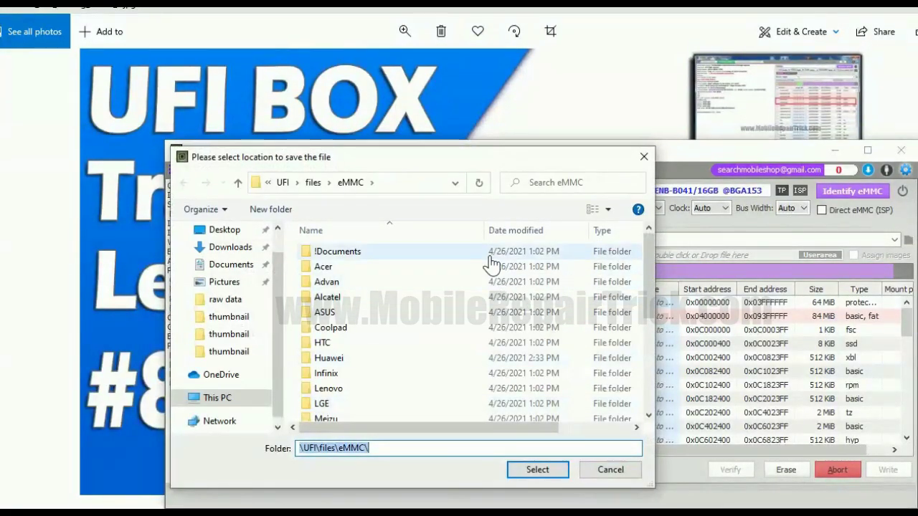
pyautogui.moveTo(645, 277); pyautogui.dragTo(651, 387)
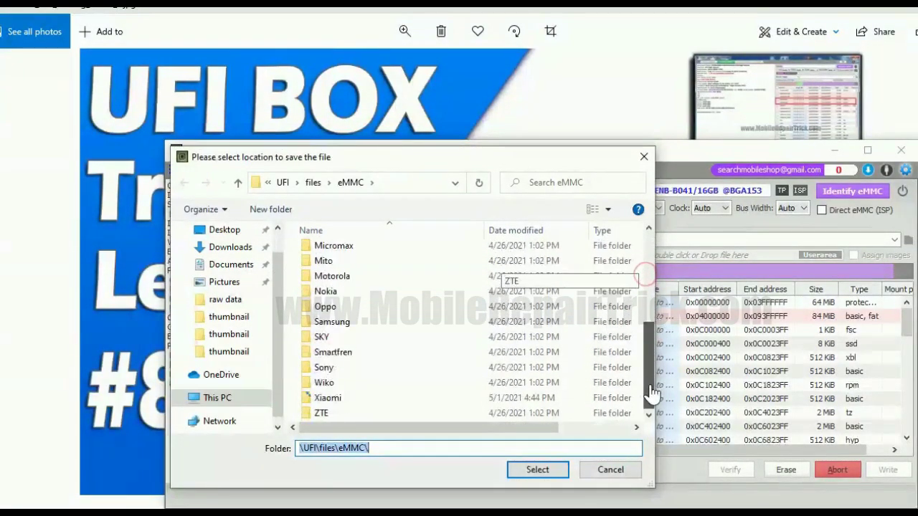
pyautogui.doubleClick(341, 403)
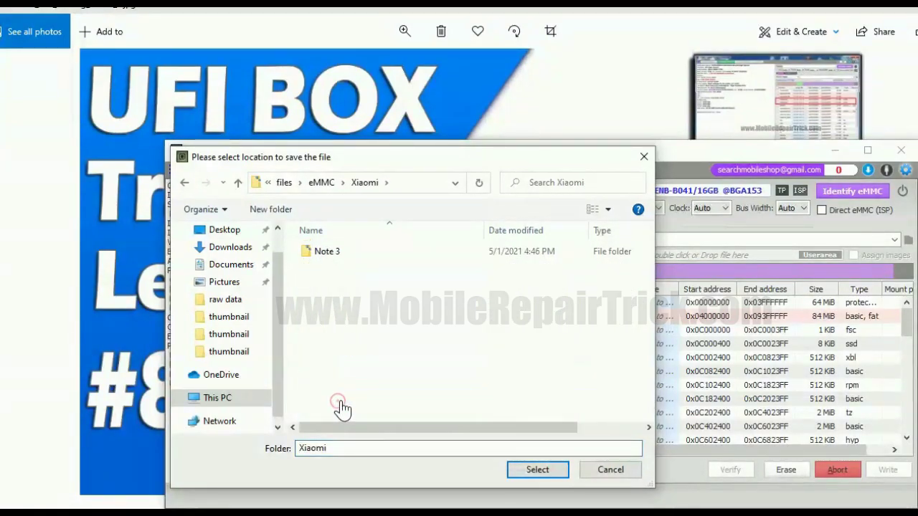
pyautogui.doubleClick(333, 256)
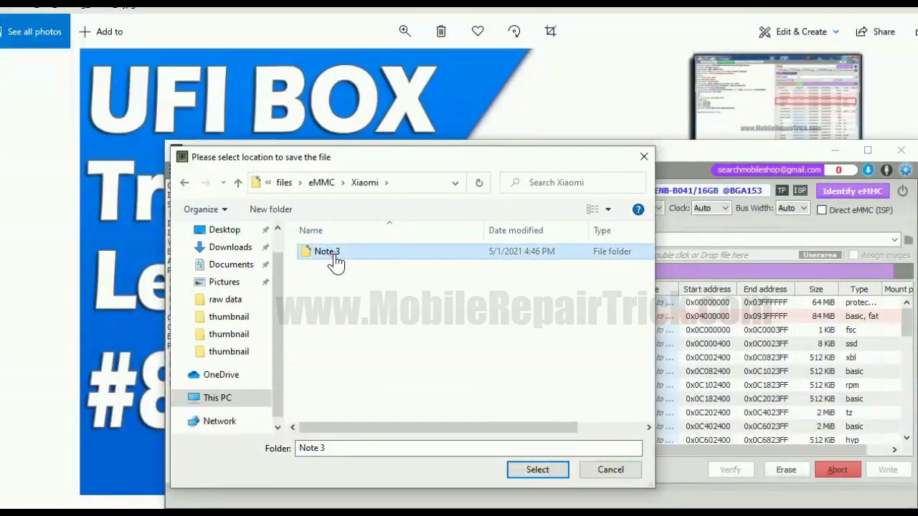
pyautogui.click(270, 209)
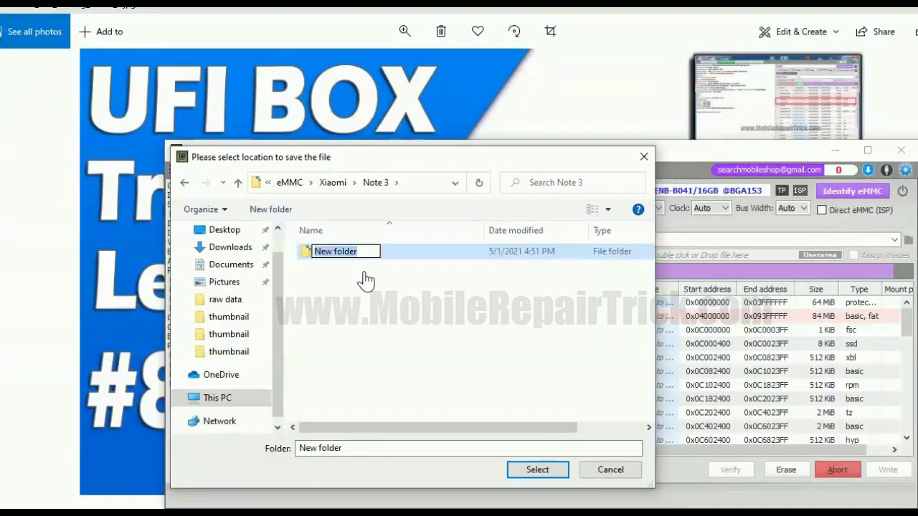
pyautogui.write('secur')
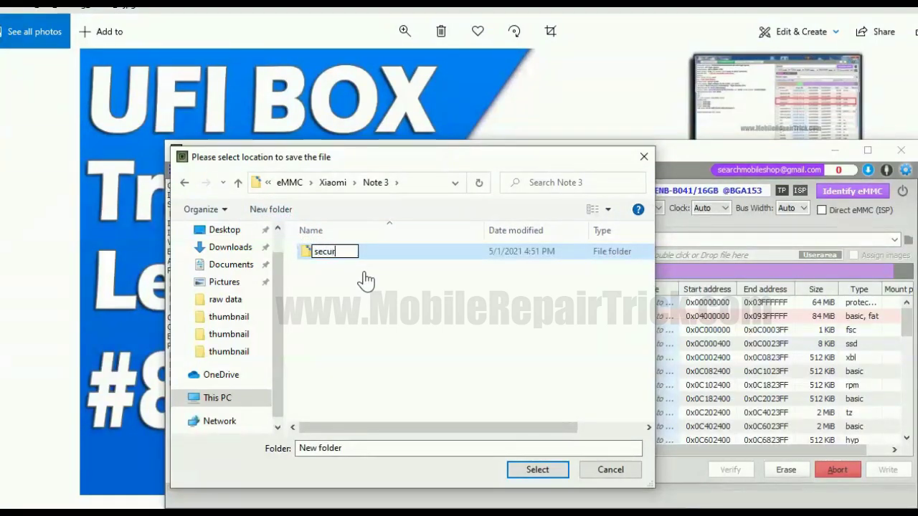
pyautogui.write('ity file')
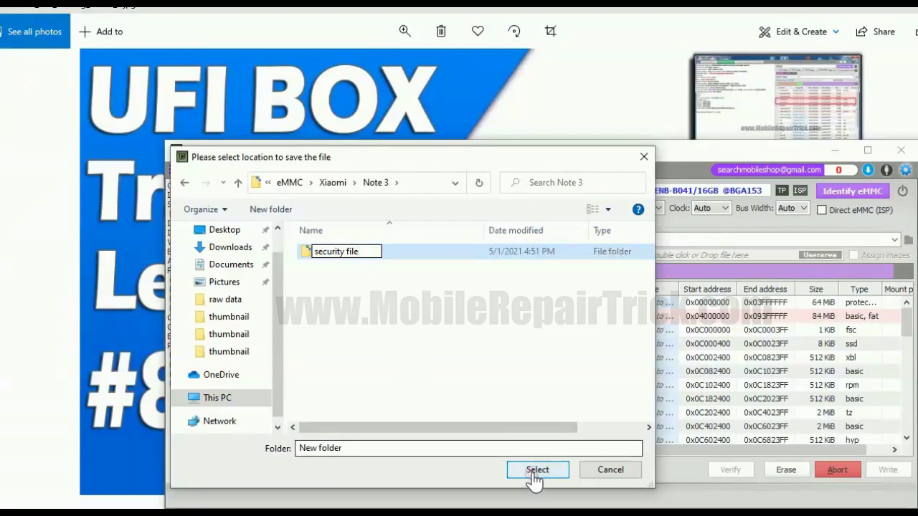
pyautogui.click(352, 292)
pyautogui.click(537, 470)
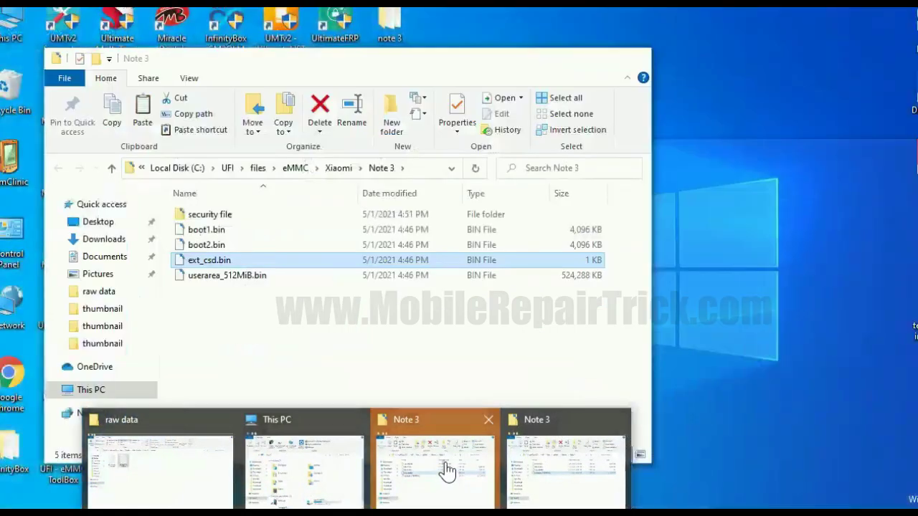
# Step: Check the saved partition images in the security file folder and the dump files in Note 3 in File Explorer, and minimise it
pyautogui.click(446, 469)
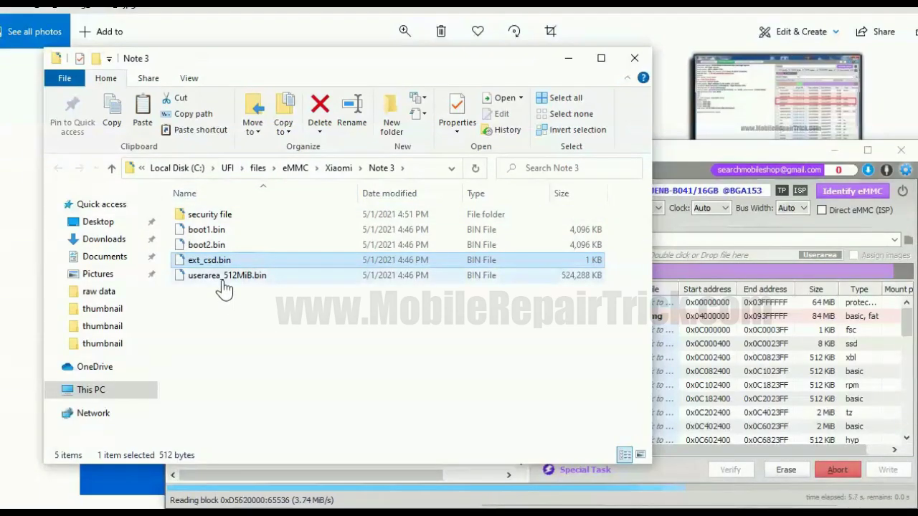
pyautogui.doubleClick(211, 219)
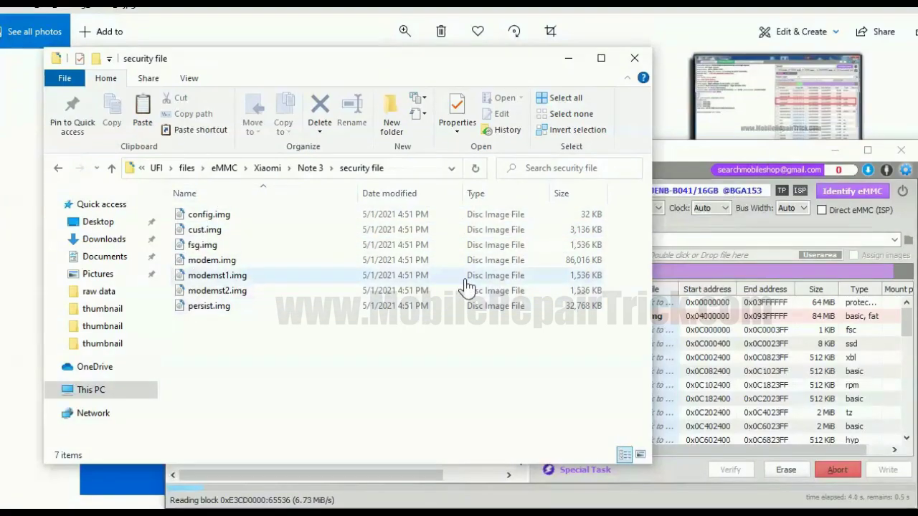
pyautogui.click(310, 168)
pyautogui.moveTo(305, 335); pyautogui.dragTo(185, 236)
pyautogui.click(257, 330)
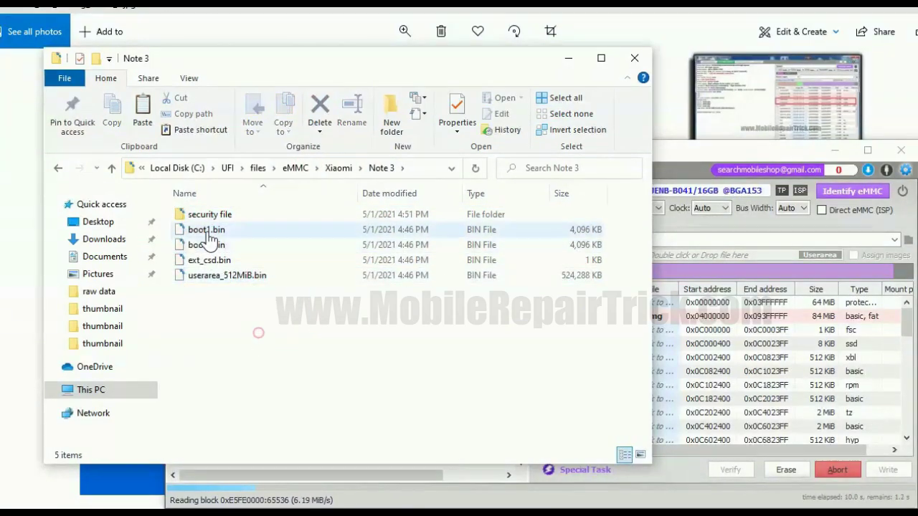
pyautogui.click(204, 216)
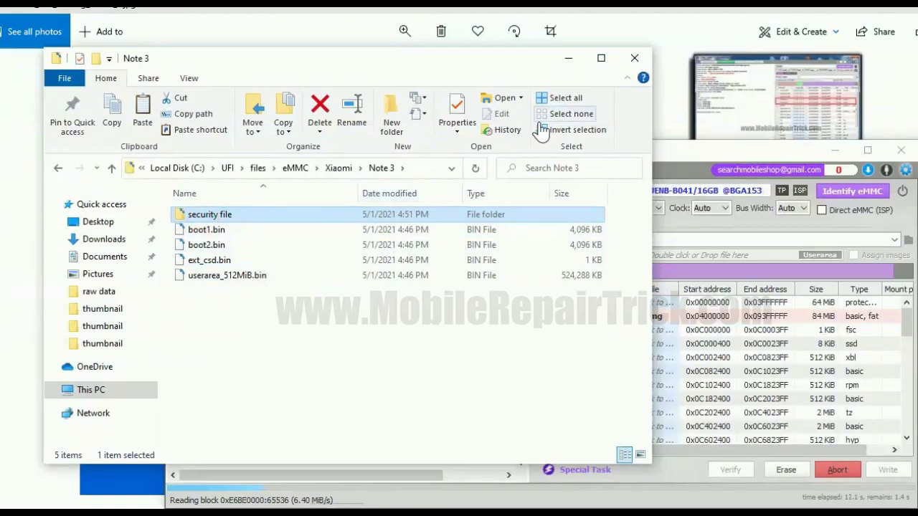
pyautogui.click(568, 58)
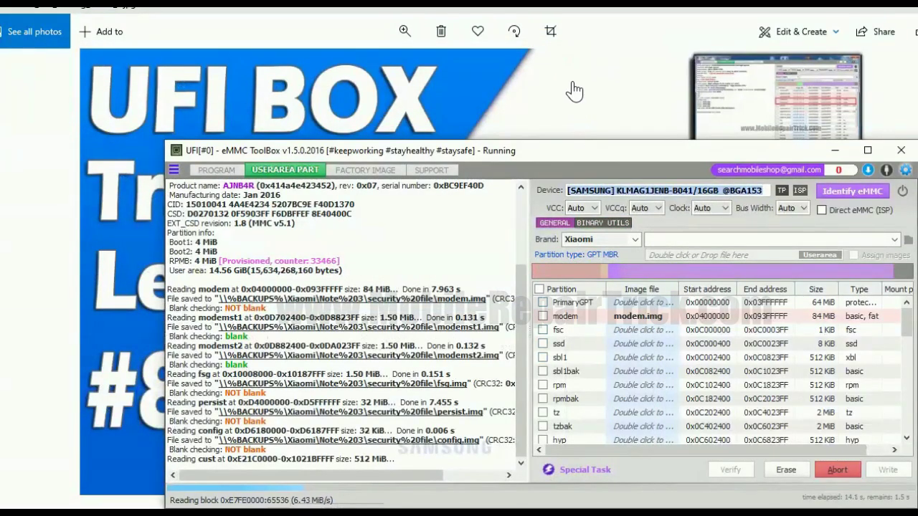